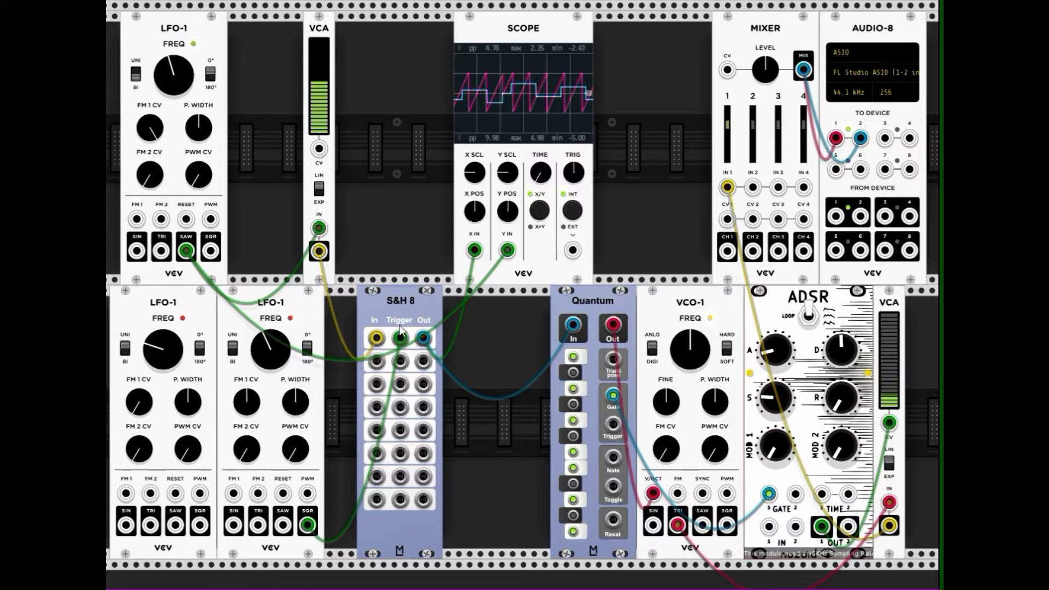
- Slide the lower-left LFO-1 module flush against the rack's left edge
drag(399, 326, 399, 340)
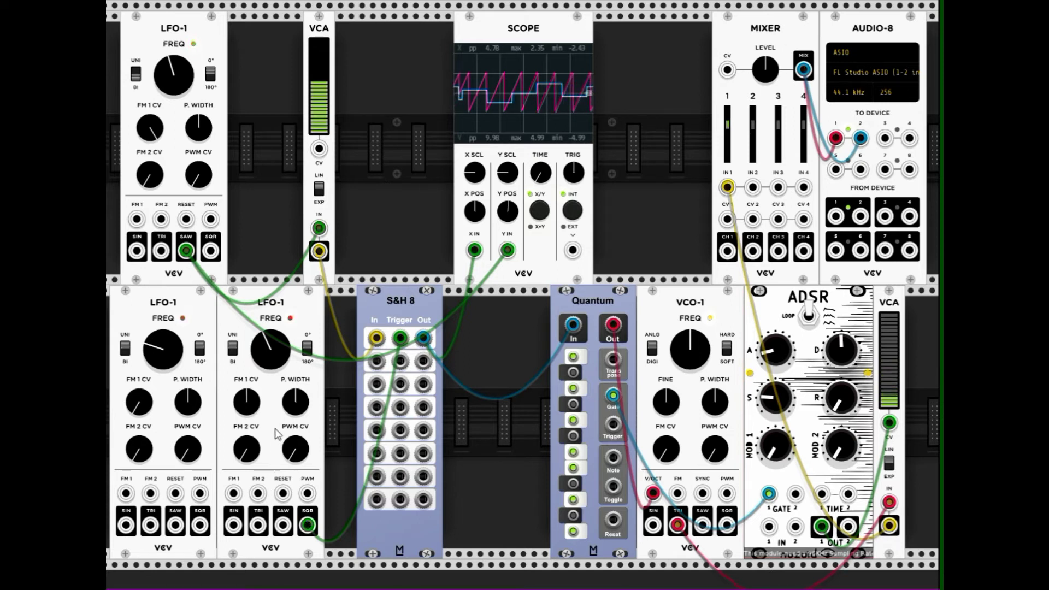
mouse_move(185, 308)
mouse_down()
mouse_move(169, 304)
mouse_move(188, 310)
mouse_up()
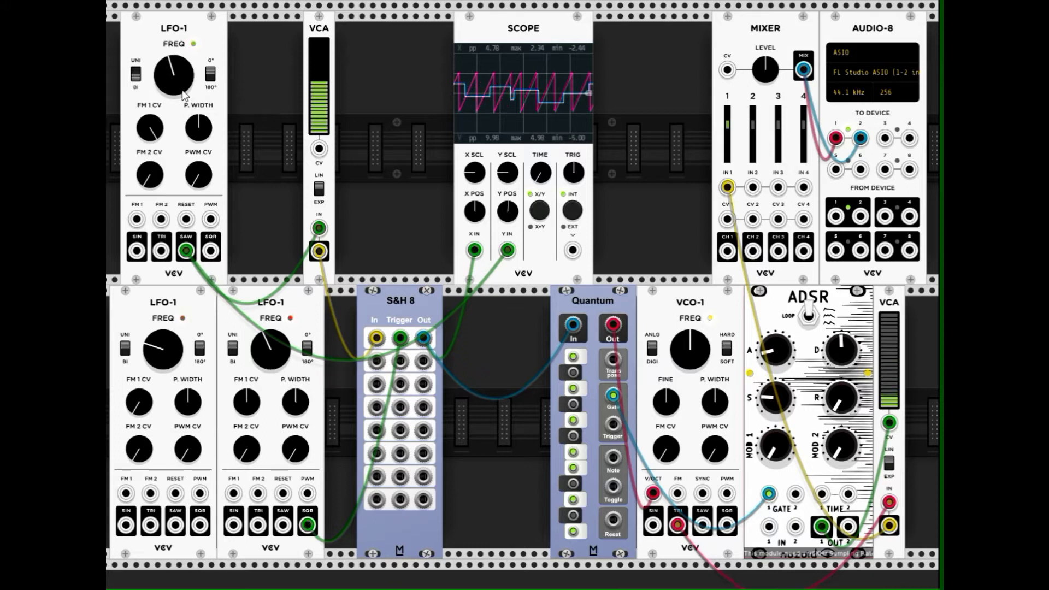
- Set the lower LFO-1 frequency to 1 Hz, matching the top LFO
right_click(179, 69)
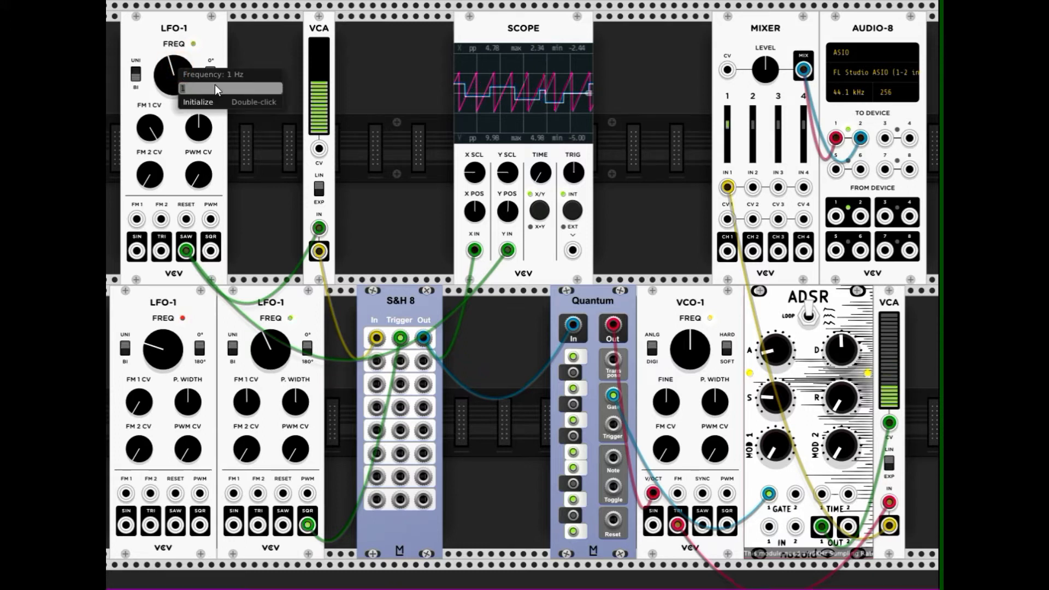
right_click(262, 348)
text(1)
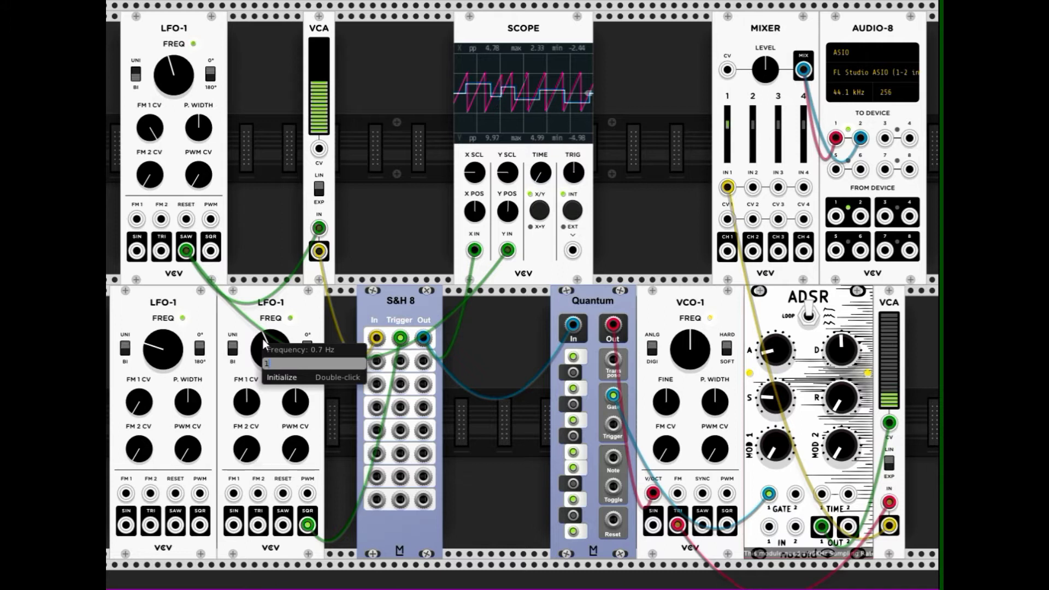
key(Return)
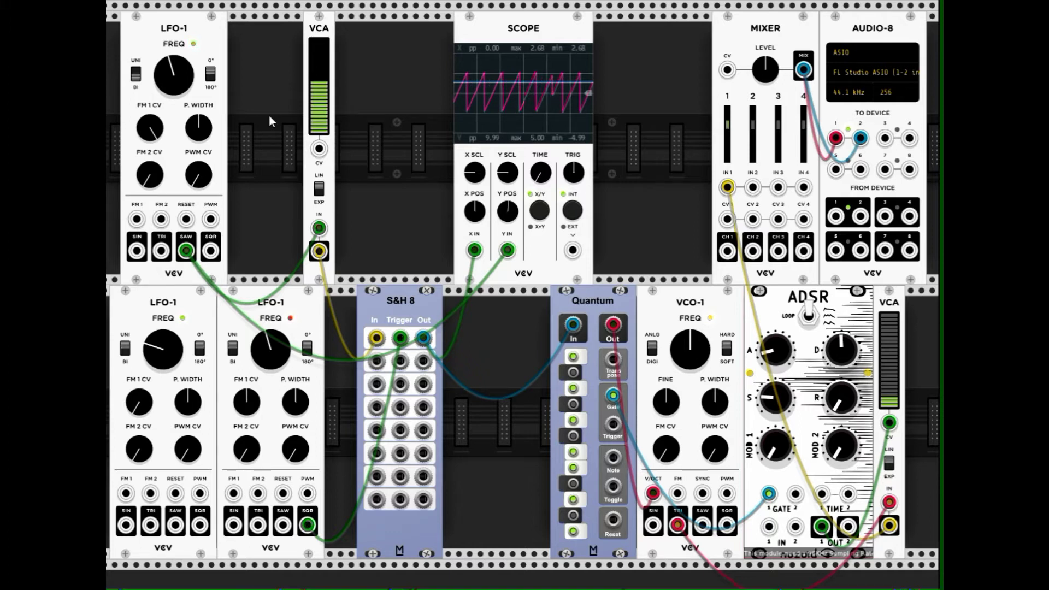
click(307, 348)
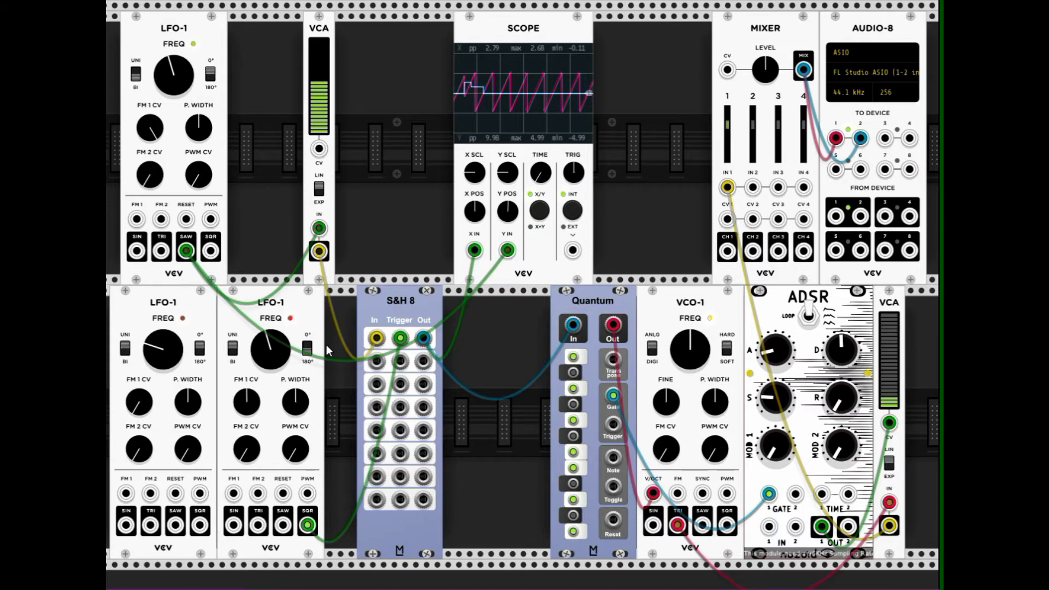
click(307, 353)
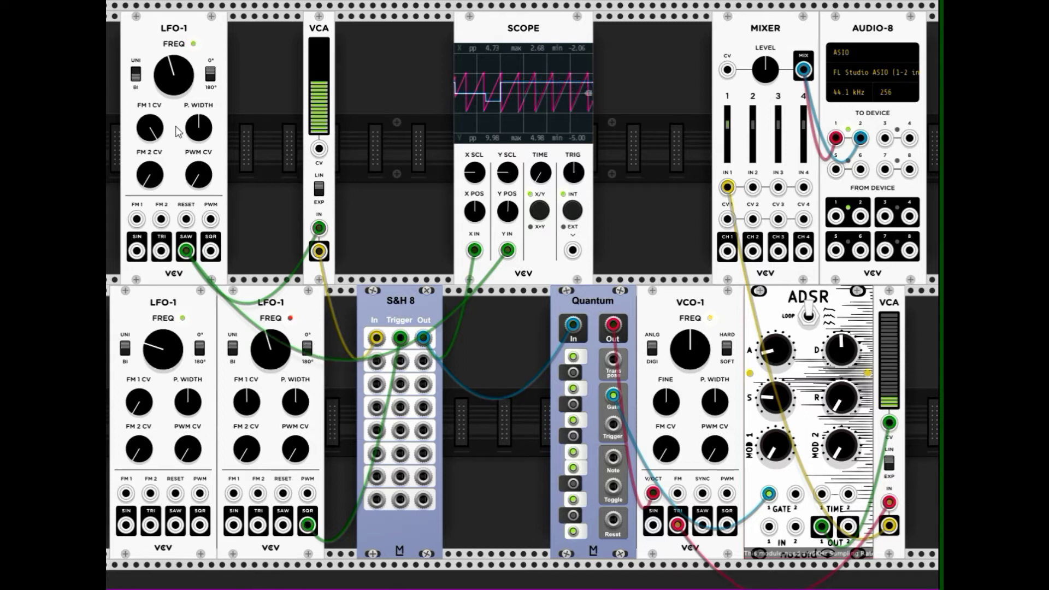
mouse_move(174, 74)
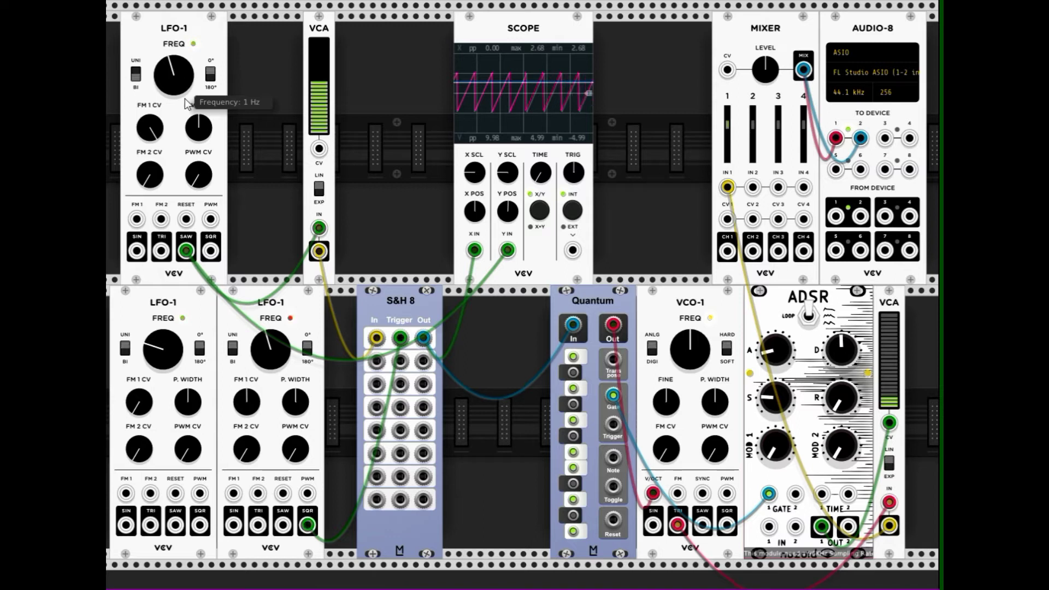
- Enter 0.5 Hz as the lower LFO-1 trigger frequency
right_click(277, 345)
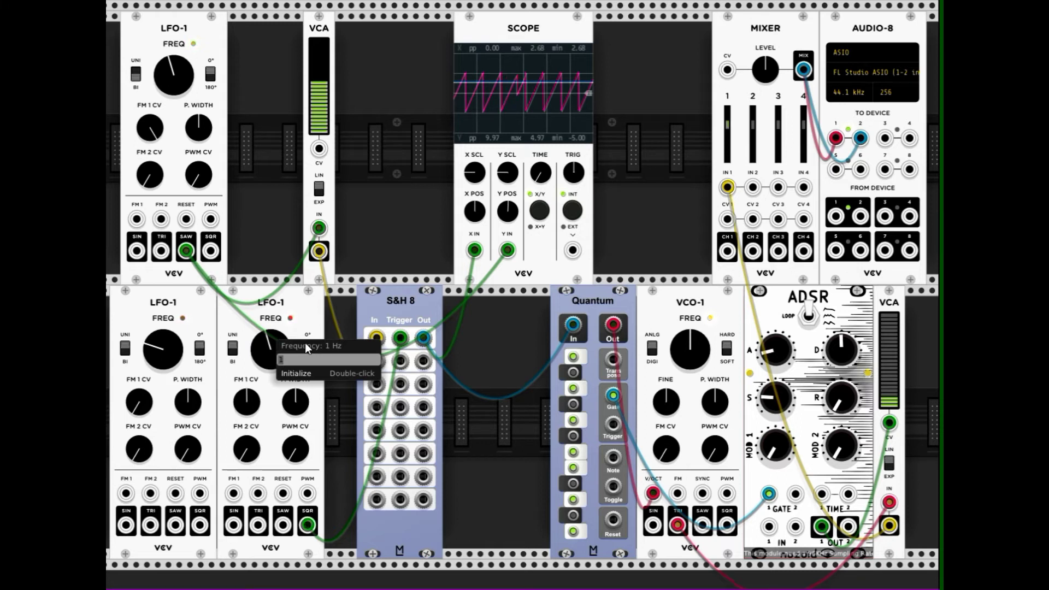
key(Return)
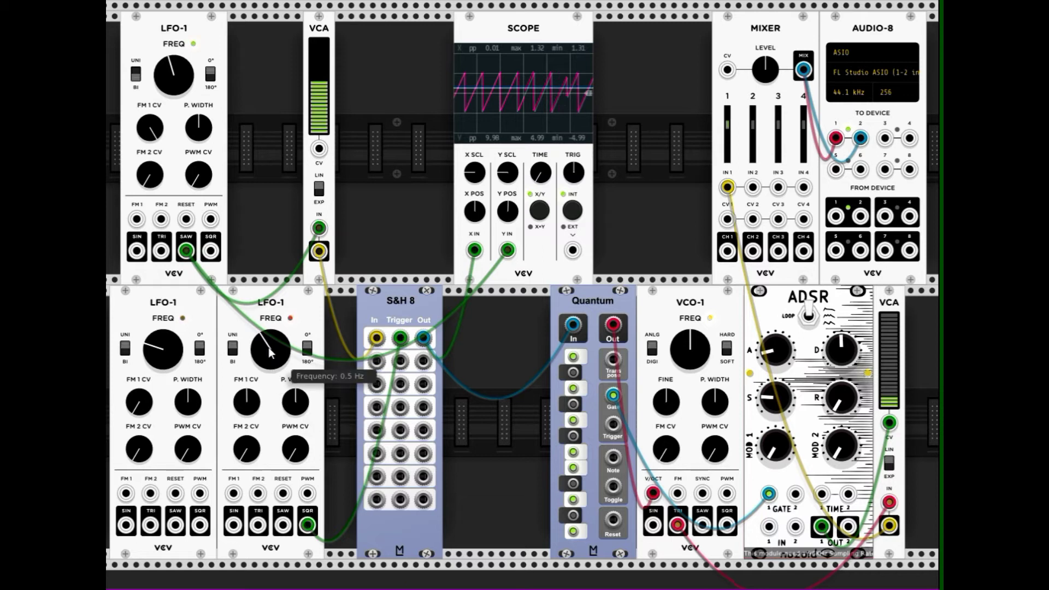
mouse_move(270, 349)
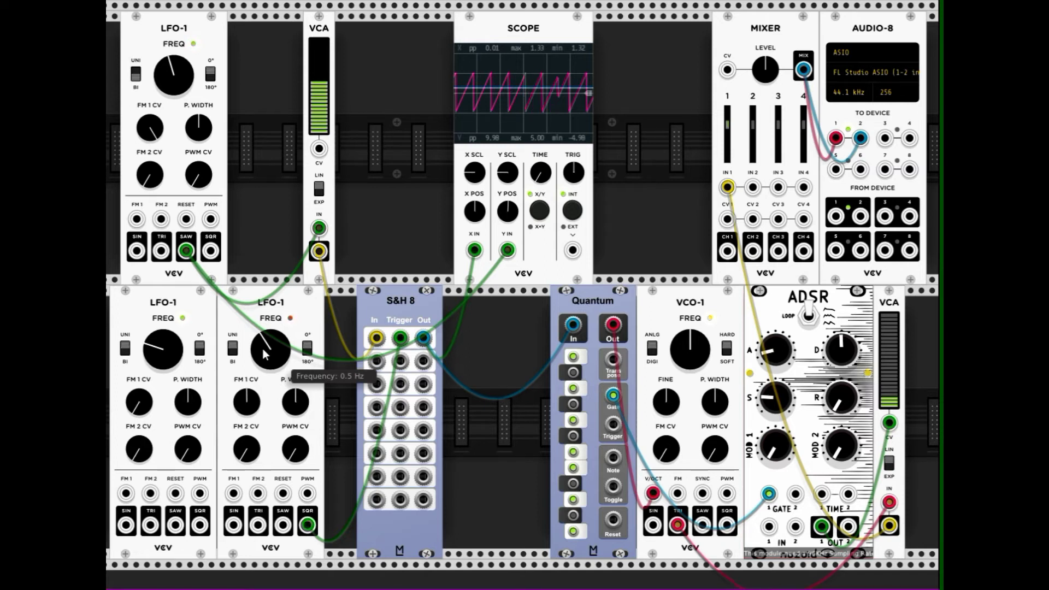
- Enter 2 Hz as the lower LFO-1 trigger frequency
right_click(266, 347)
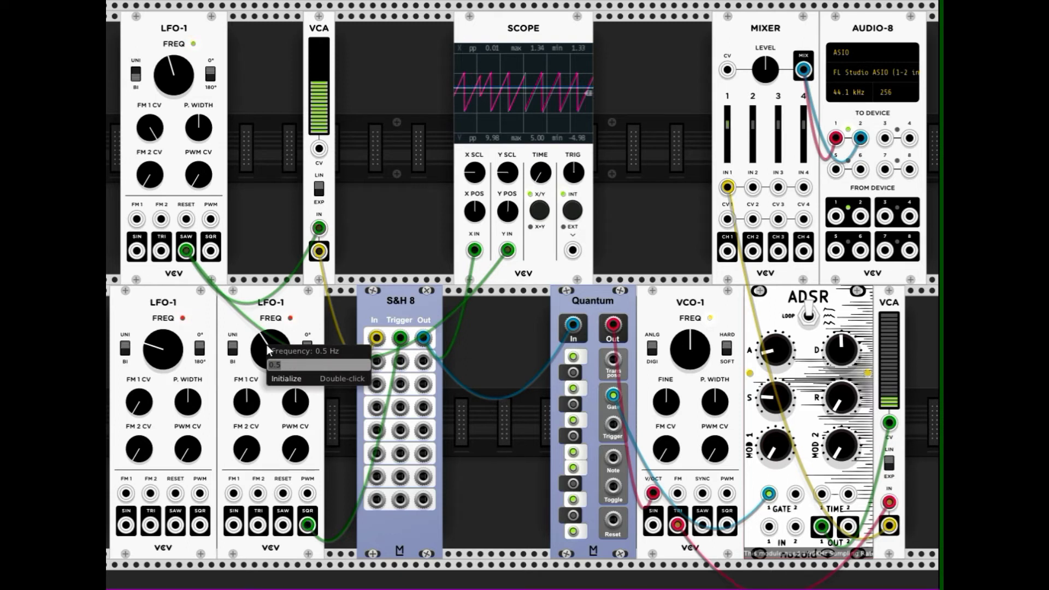
text(2)
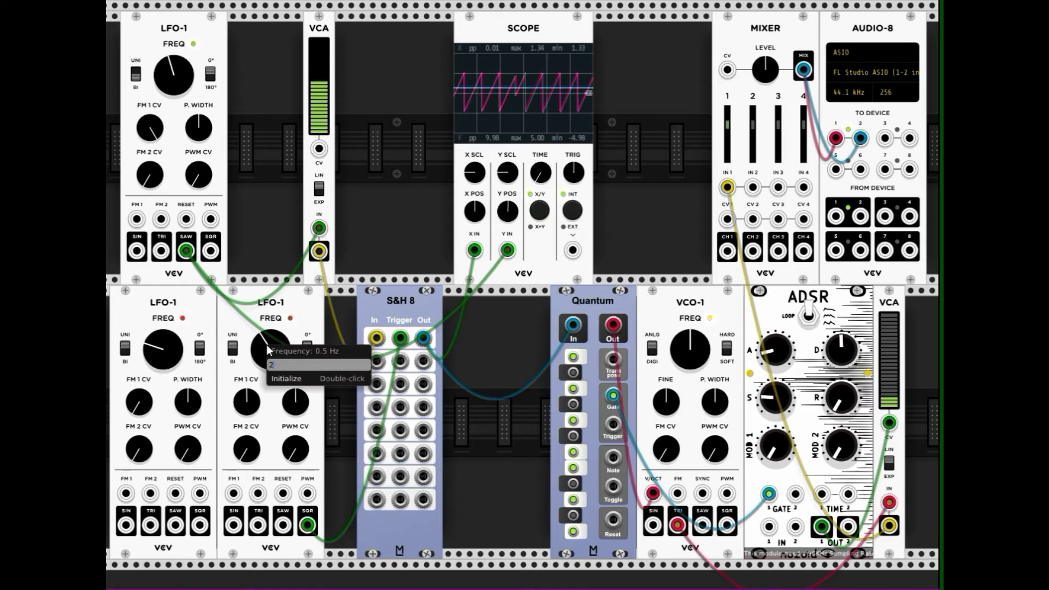
key(Return)
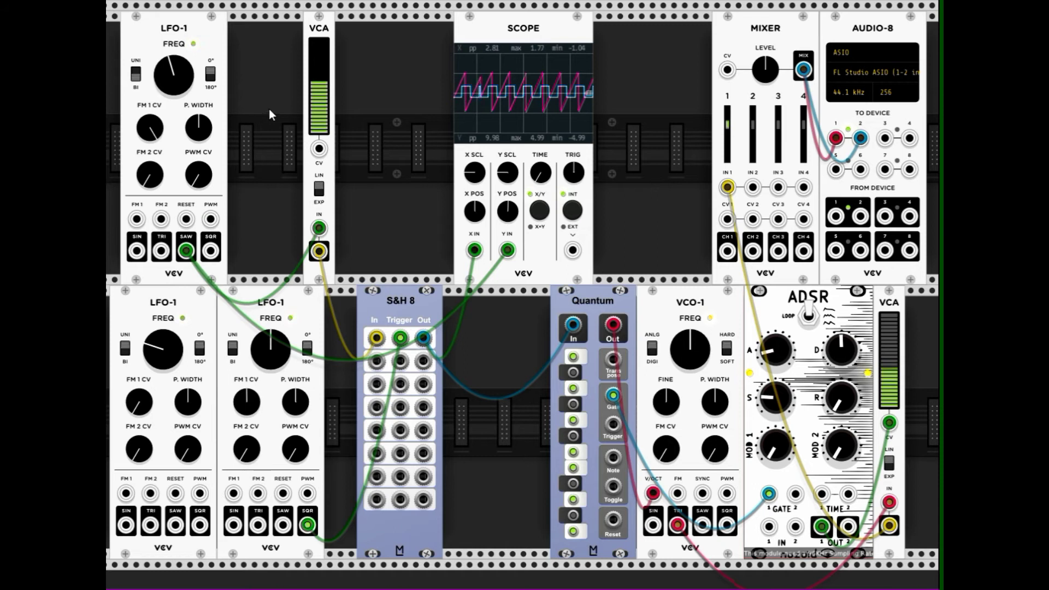
- Enter 1.7 Hz as the lower LFO-1 trigger frequency
right_click(274, 349)
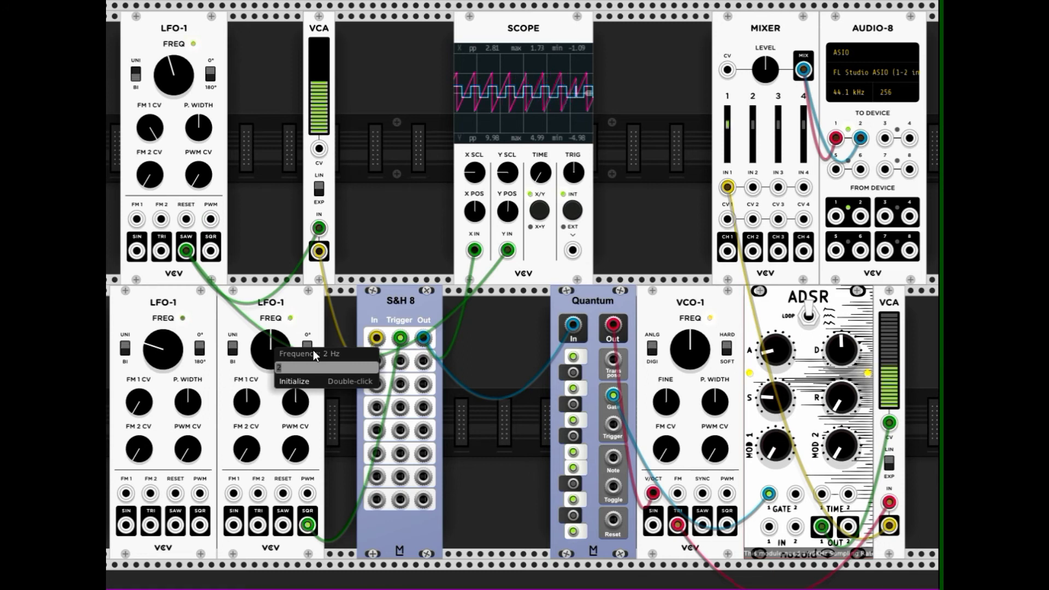
text(1.7)
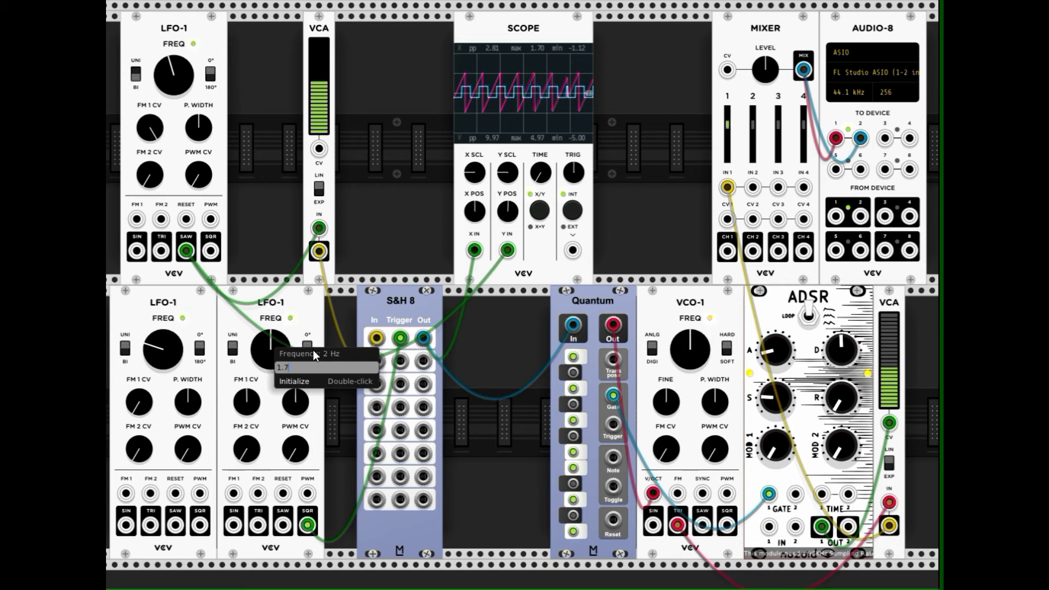
key(Return)
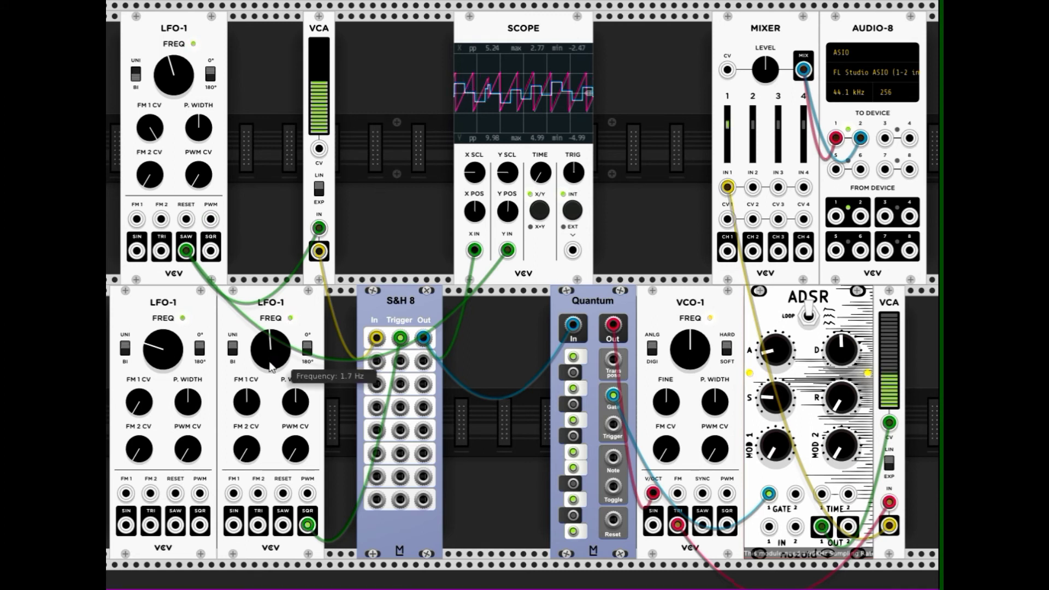
mouse_move(270, 351)
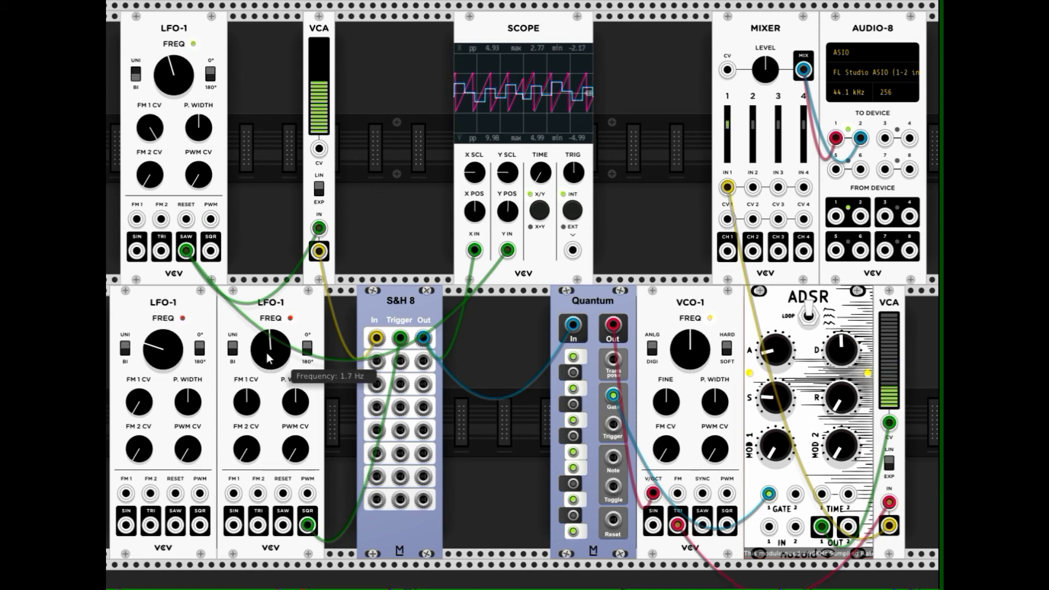
- Sweep the LFO-1 FREQ knob up to about 13.6 Hz, then down to around 10 Hz
drag(269, 353, 269, 330)
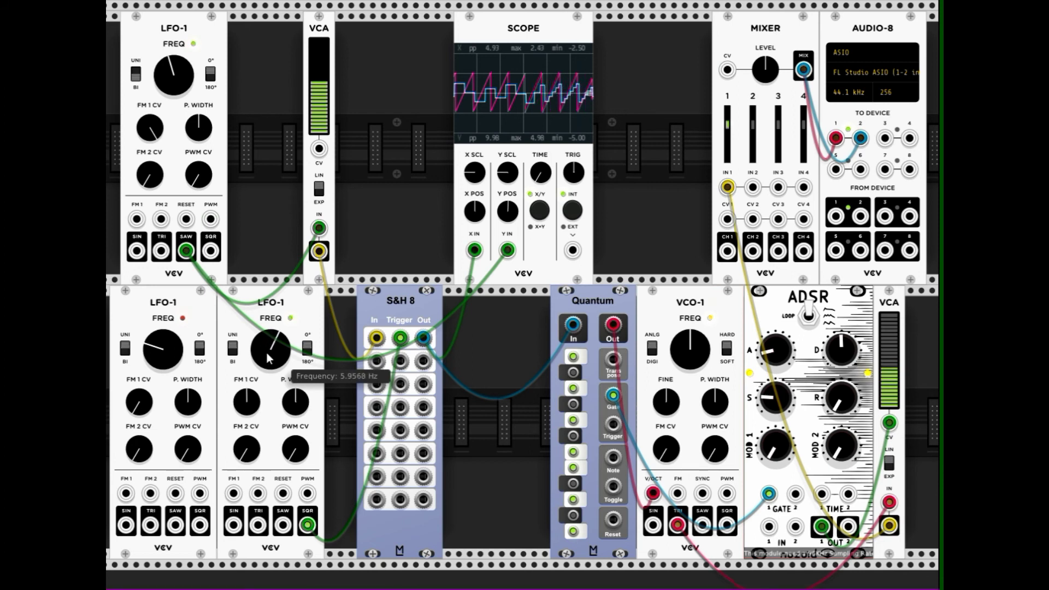
drag(269, 331, 272, 330)
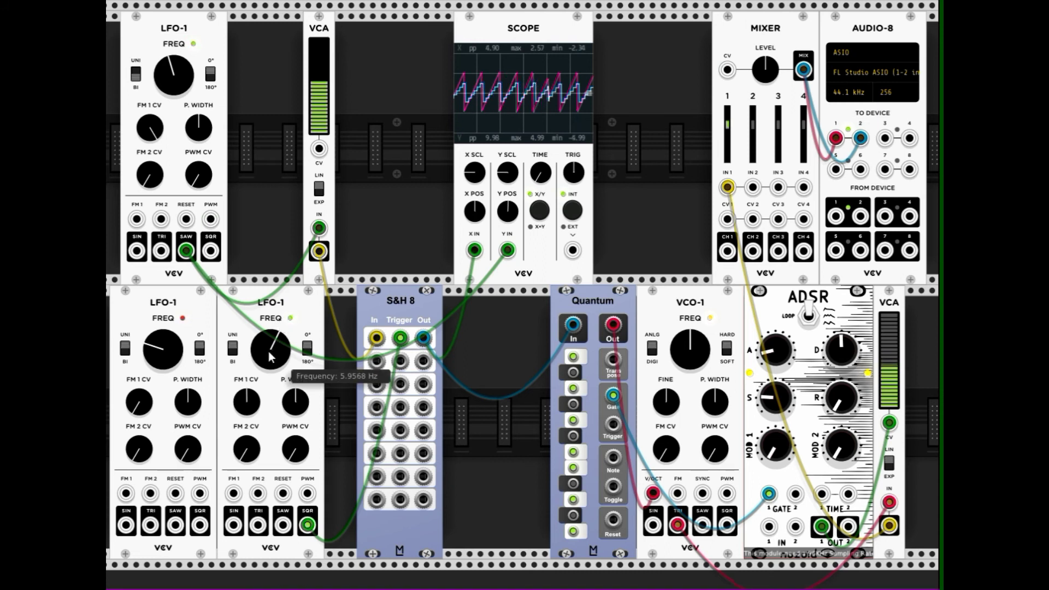
drag(269, 352, 270, 337)
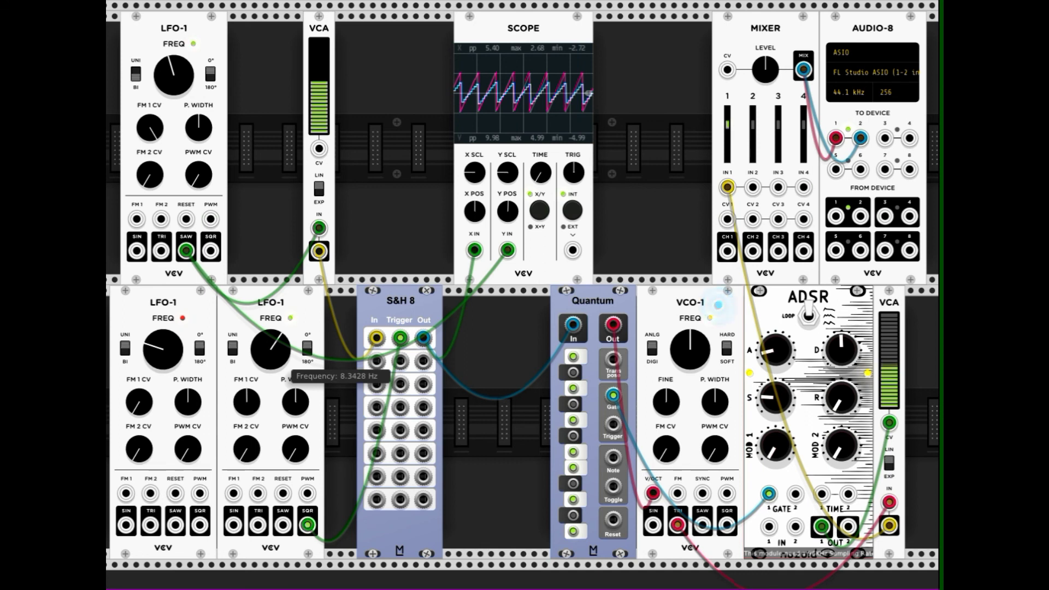
drag(271, 349, 269, 348)
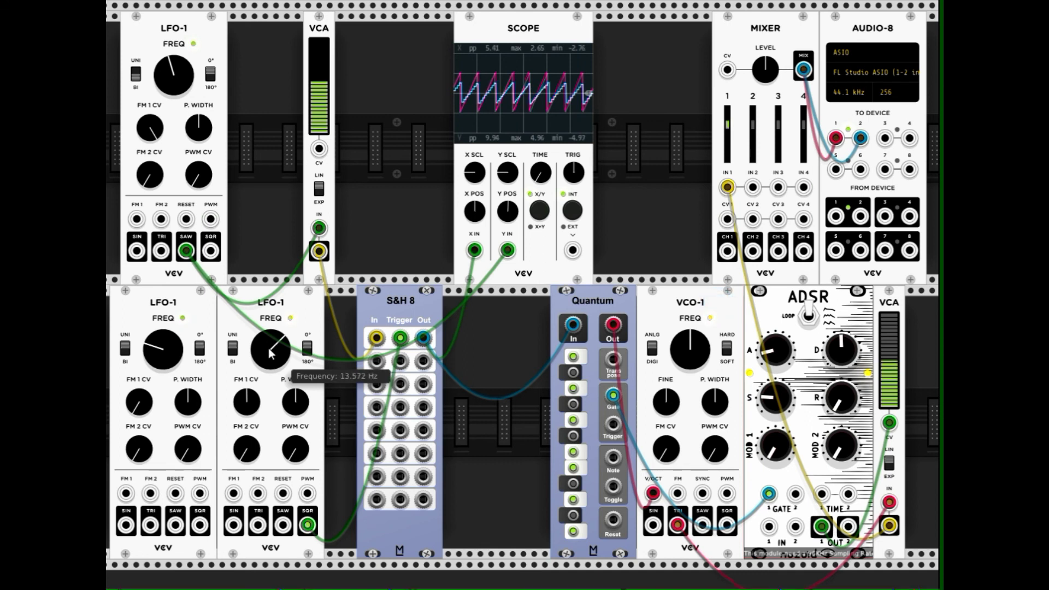
drag(268, 348, 268, 365)
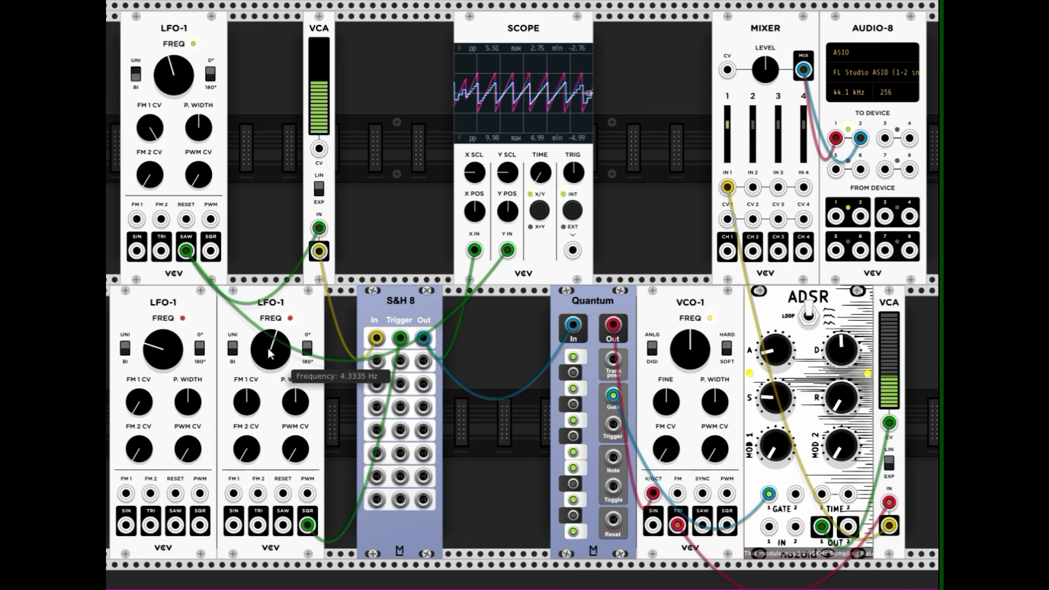